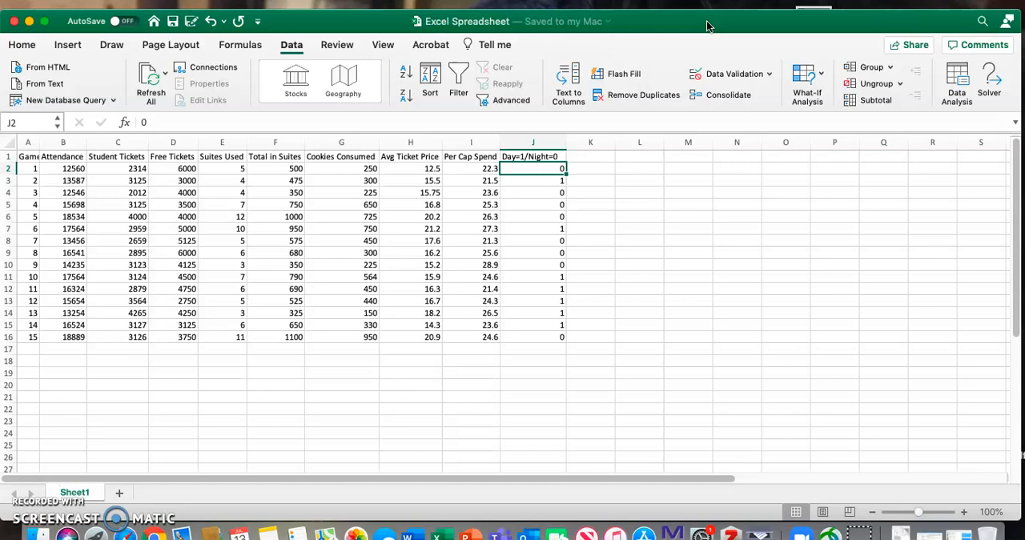
Step: Check in the list of available Excel add-ins whether Analysis ToolPak and Solver Add-In are enabled, leaving the settings as they are
left_click(24, 45)
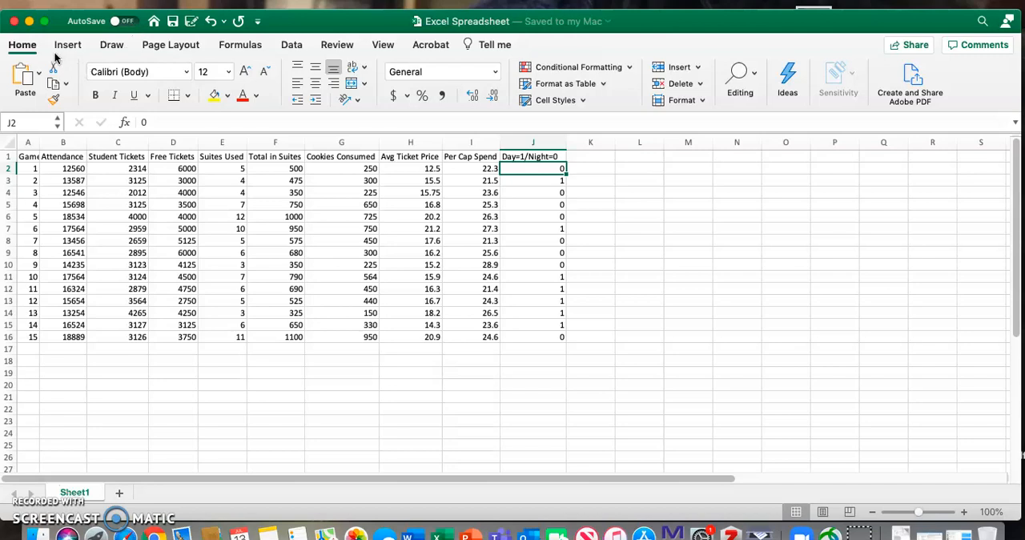
left_click(288, 46)
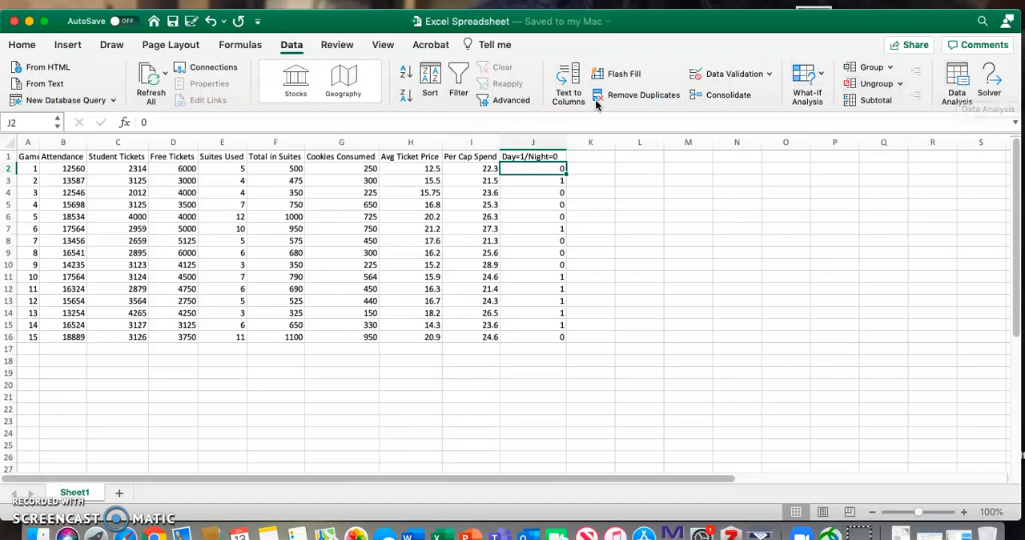
left_click(325, 1)
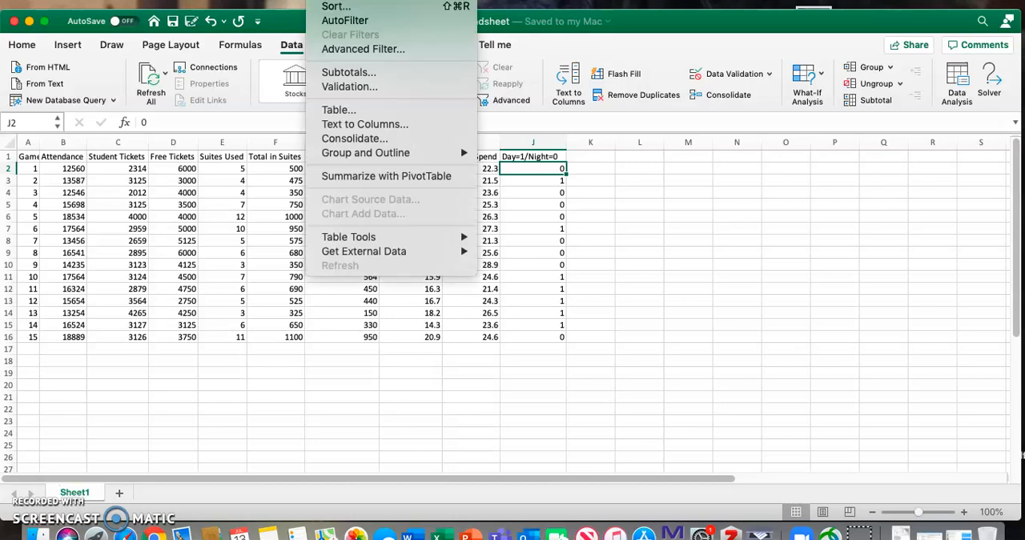
mouse_move(286, 1)
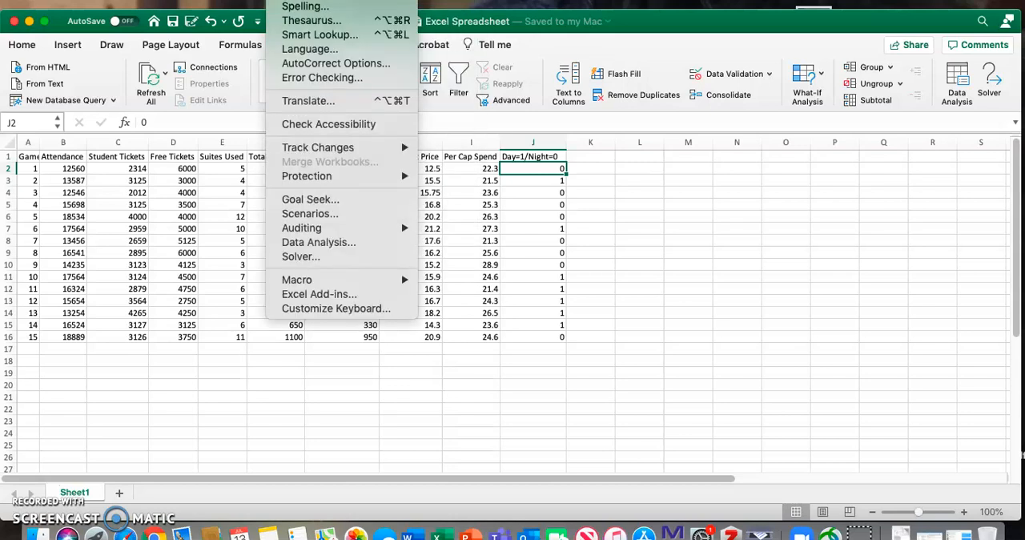
left_click(310, 295)
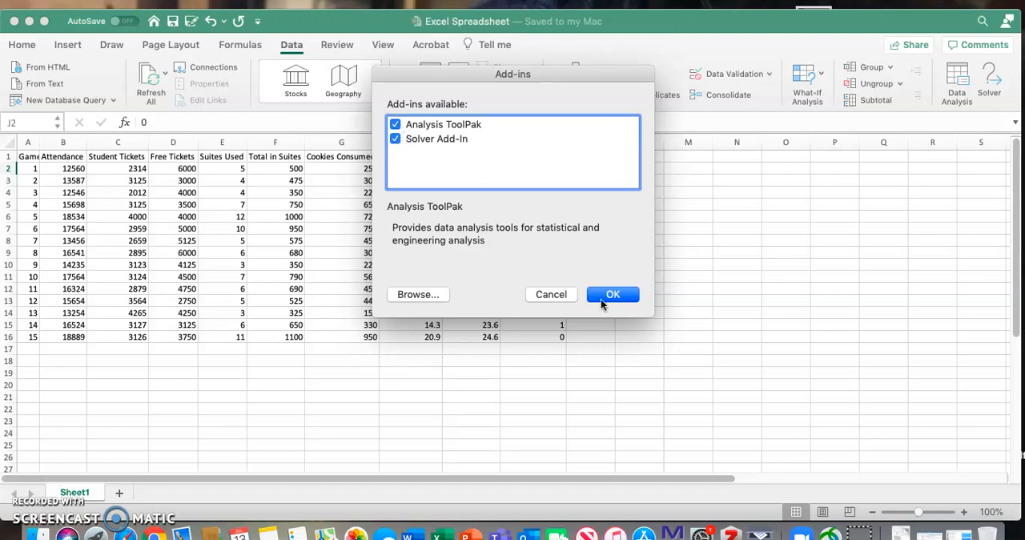
left_click(550, 295)
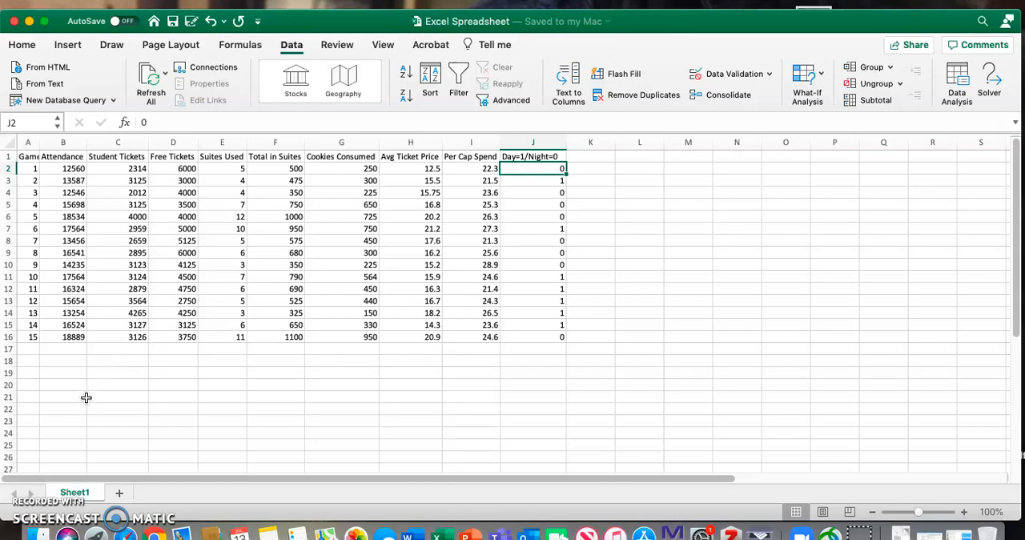
Step: Calculate the average of B2:B16 in cell B17 and fill the formula across through the Per Cap Spend column
left_click(74, 350)
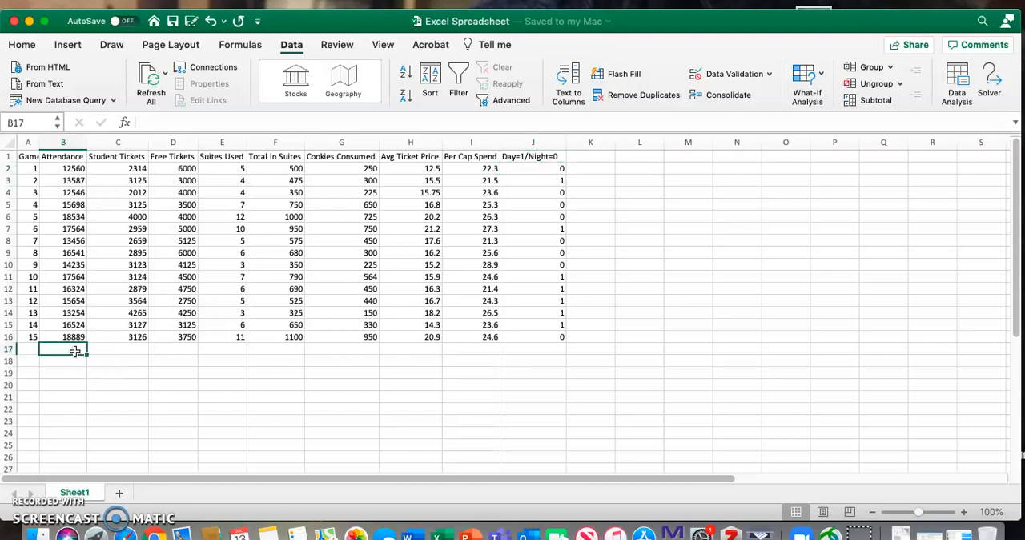
type("=")
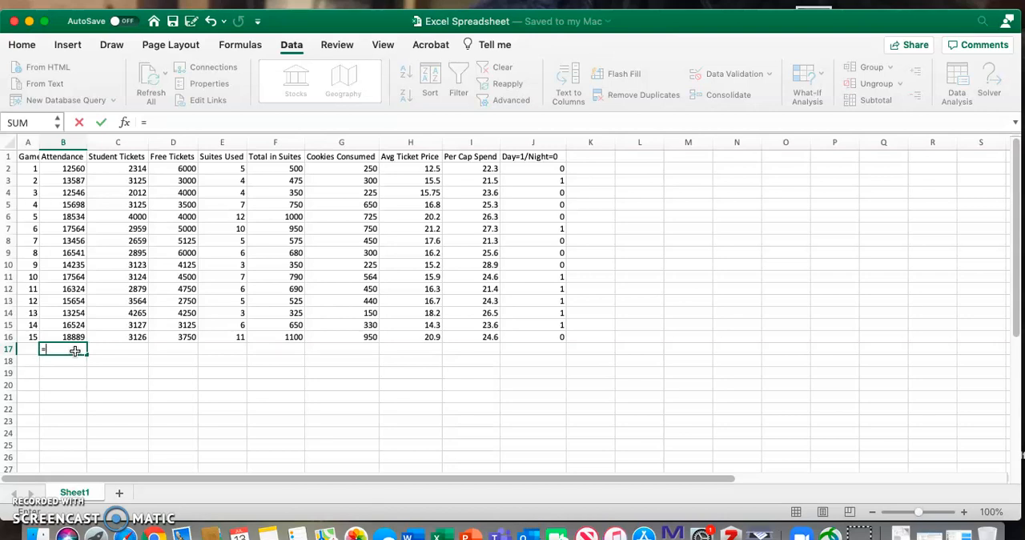
type("average(")
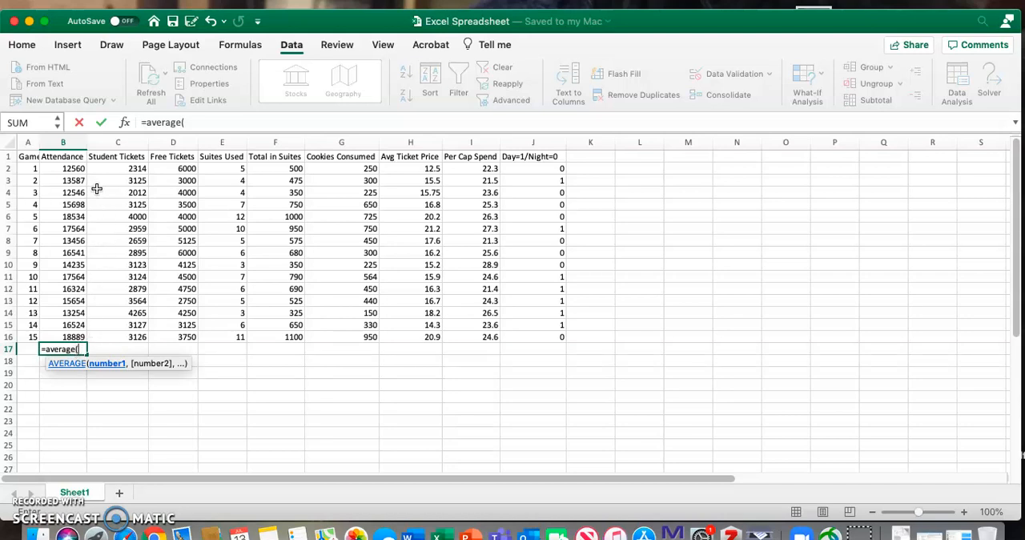
left_click_drag(73, 168, 74, 336)
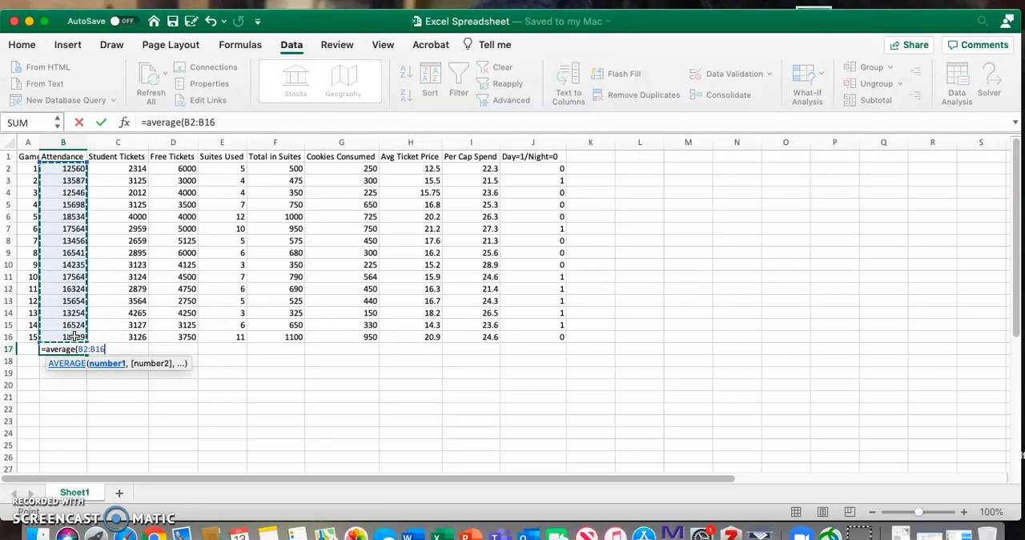
key("Return")
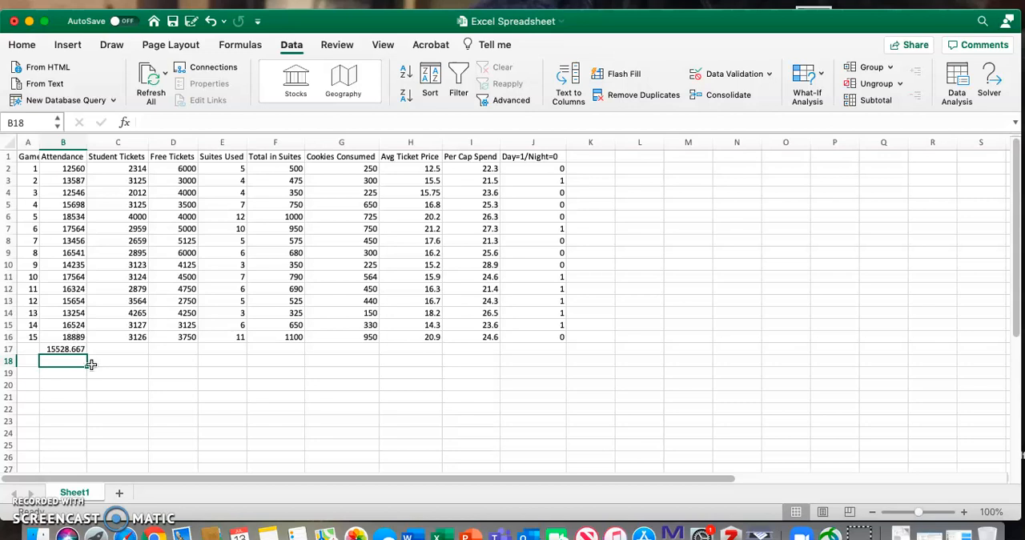
left_click(82, 350)
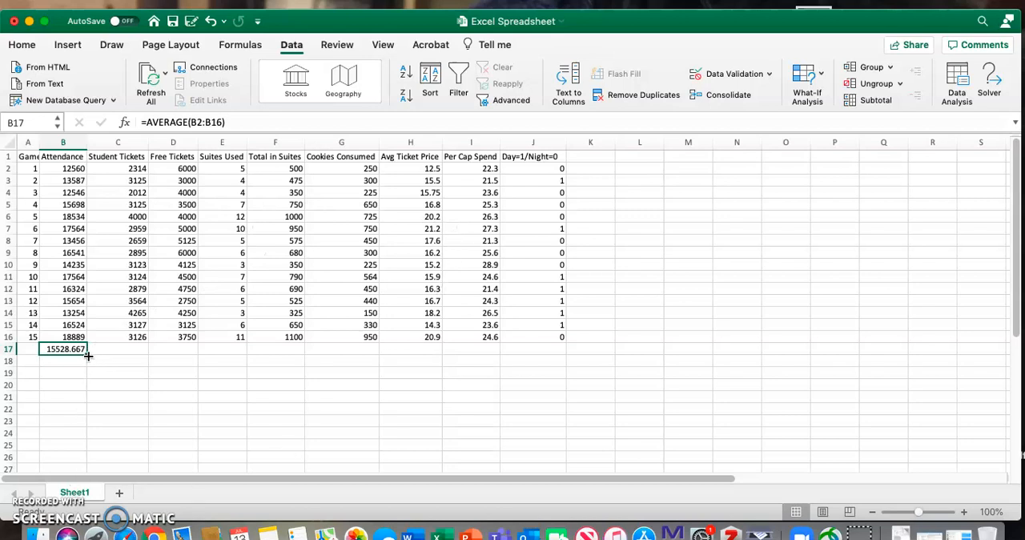
left_click_drag(87, 353, 474, 361)
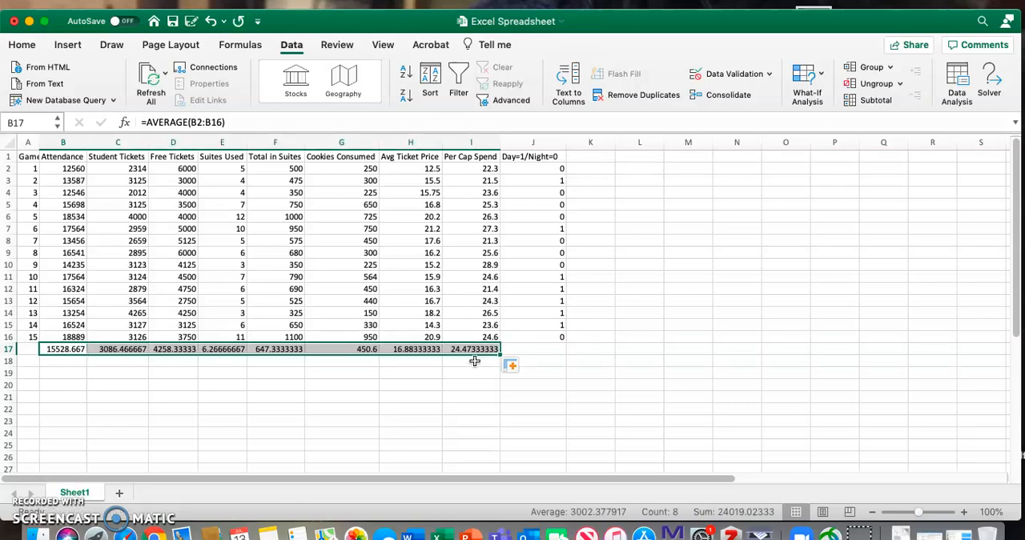
Step: Label cell A17 "Average" and widen column A so the label fits
left_click(29, 350)
type("Average")
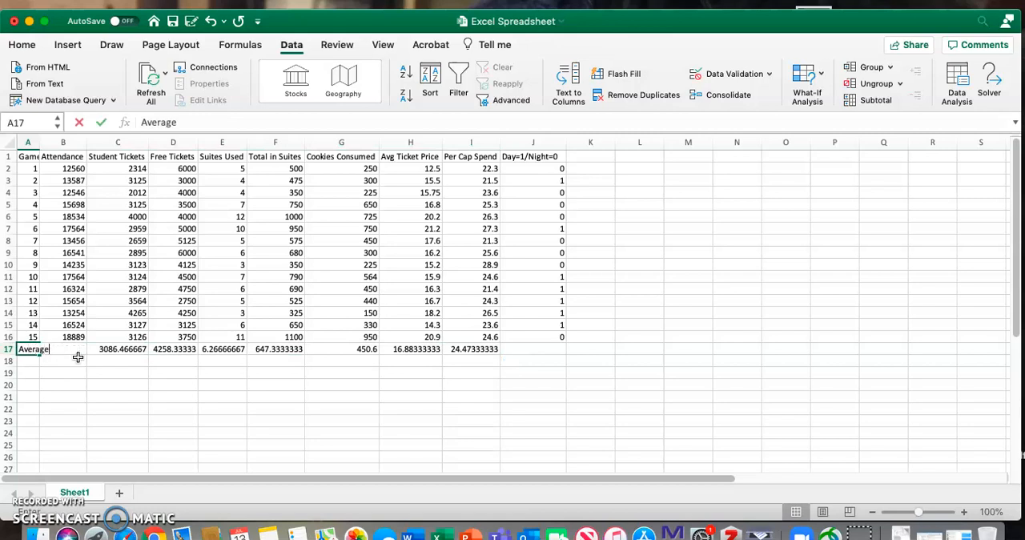
key("Return")
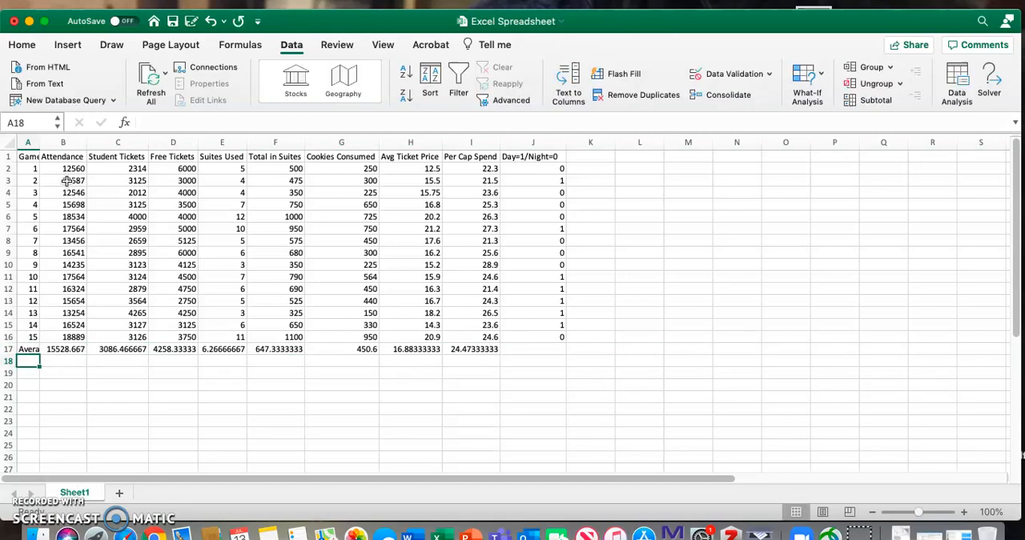
left_click_drag(39, 143, 67, 143)
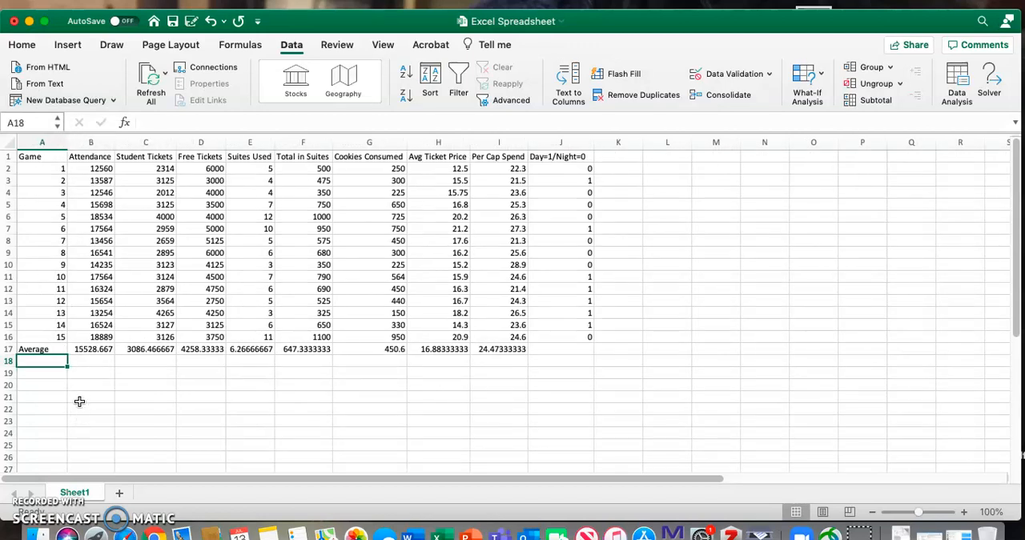
Step: Add a row labelled "Sum" in row 18 that totals rows 2 to 16 for the Attendance through Per Cap Spend columns
type("Sum")
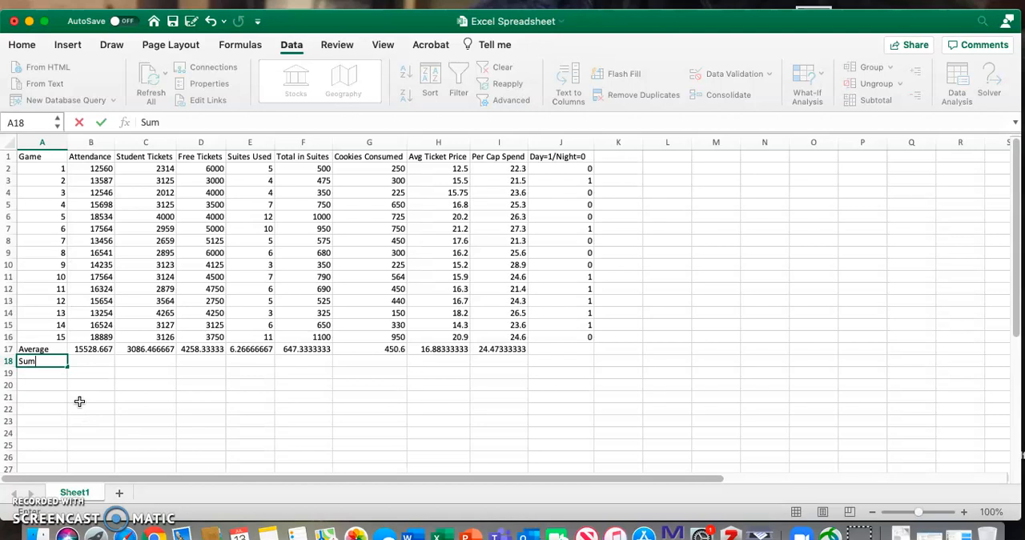
key("Tab")
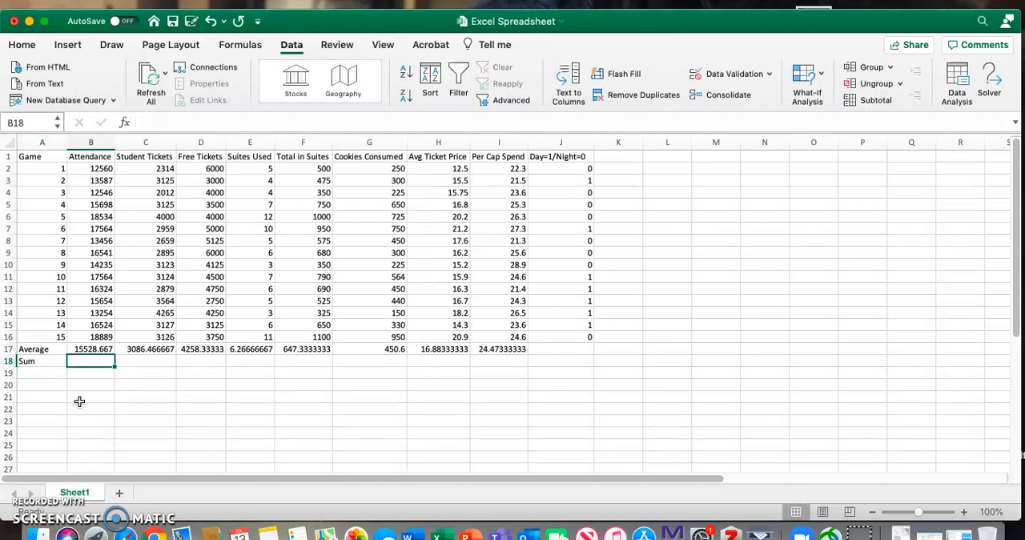
type("=sum")
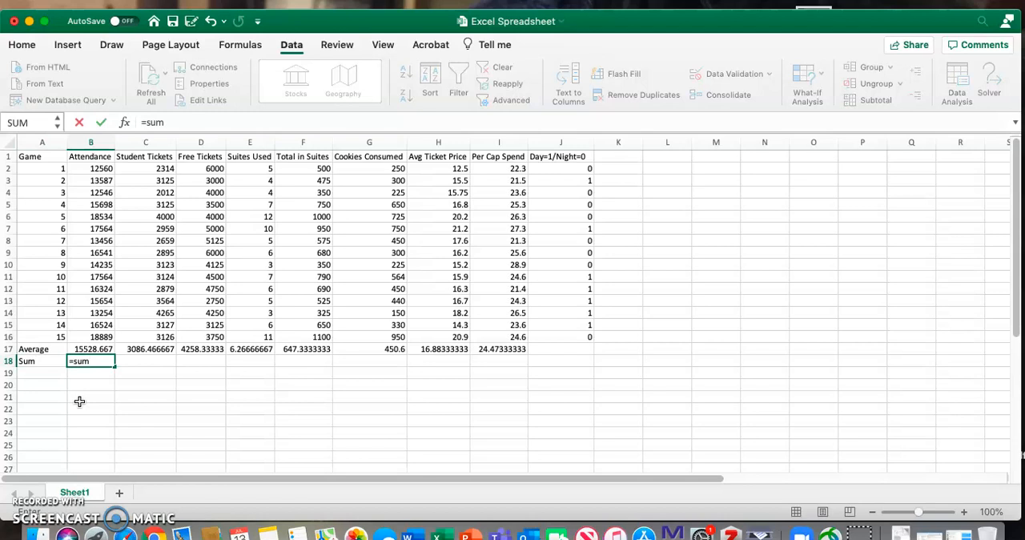
type("(")
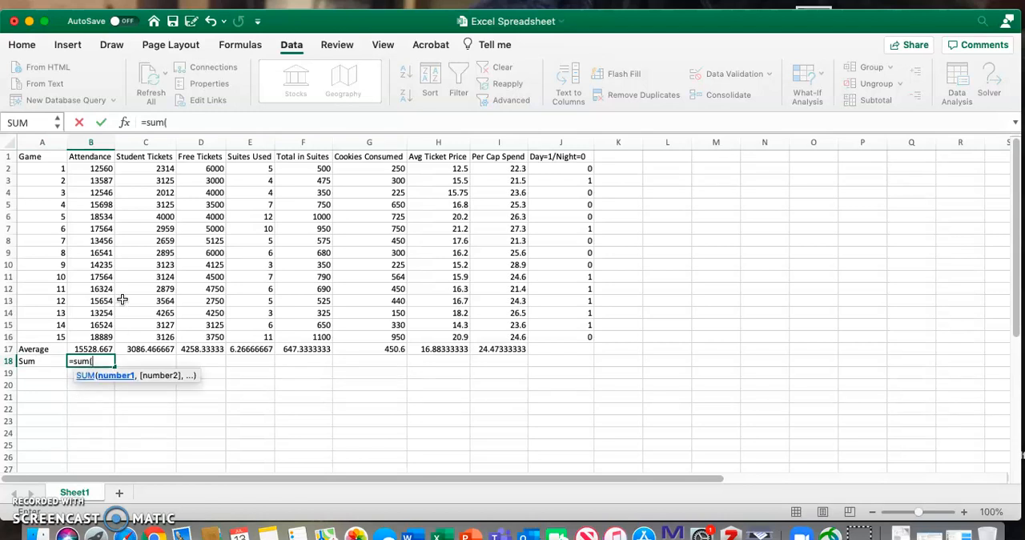
left_click_drag(95, 170, 103, 333)
key("Return")
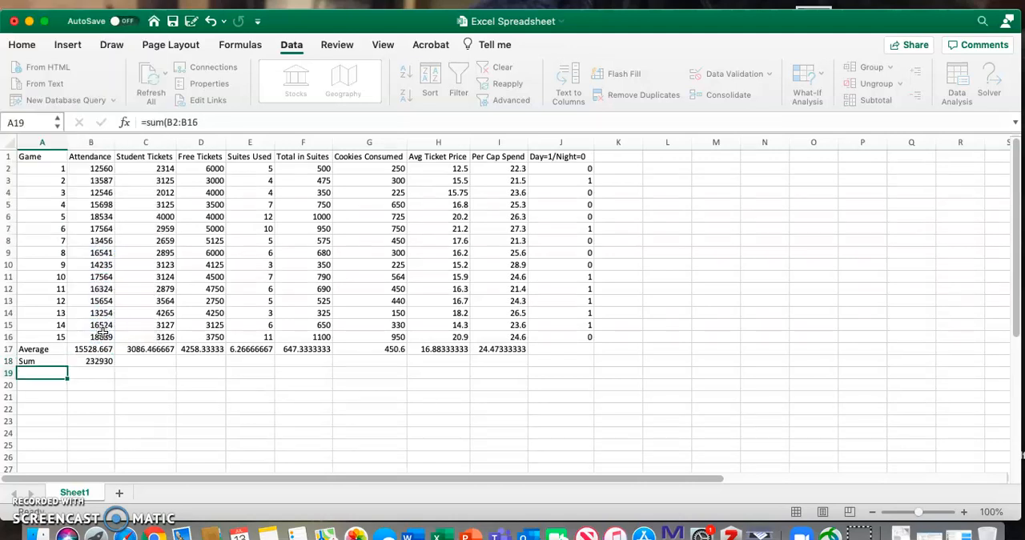
left_click(96, 361)
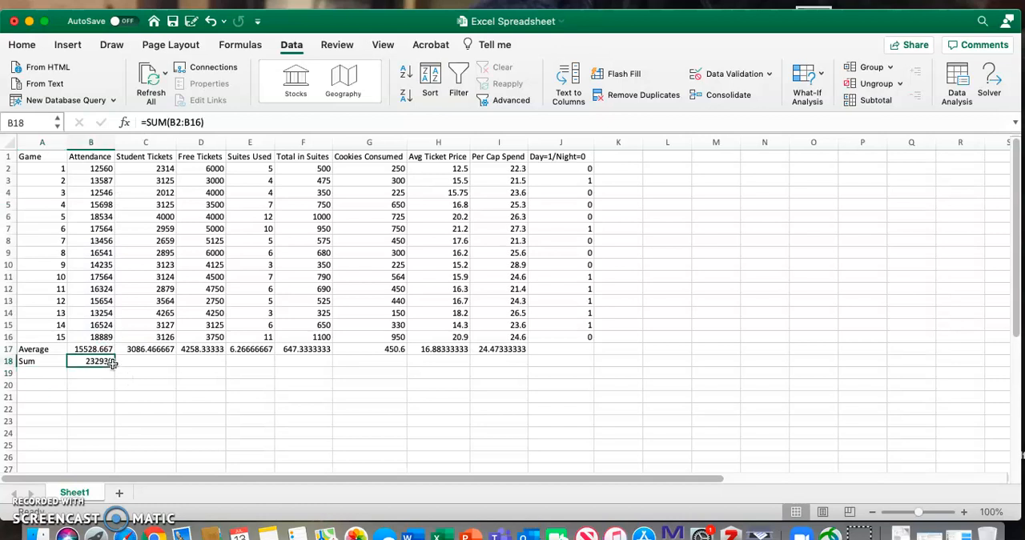
left_click_drag(114, 366, 507, 374)
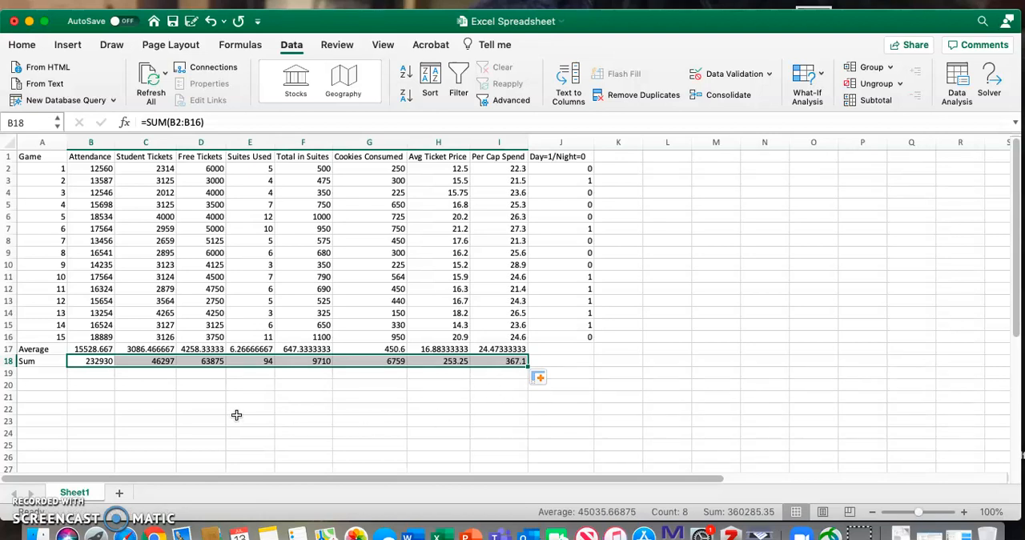
Step: Add a row labelled "Median" in row 19 with the median of rows 2 to 16 for Attendance through Per Cap Spend
left_click(38, 374)
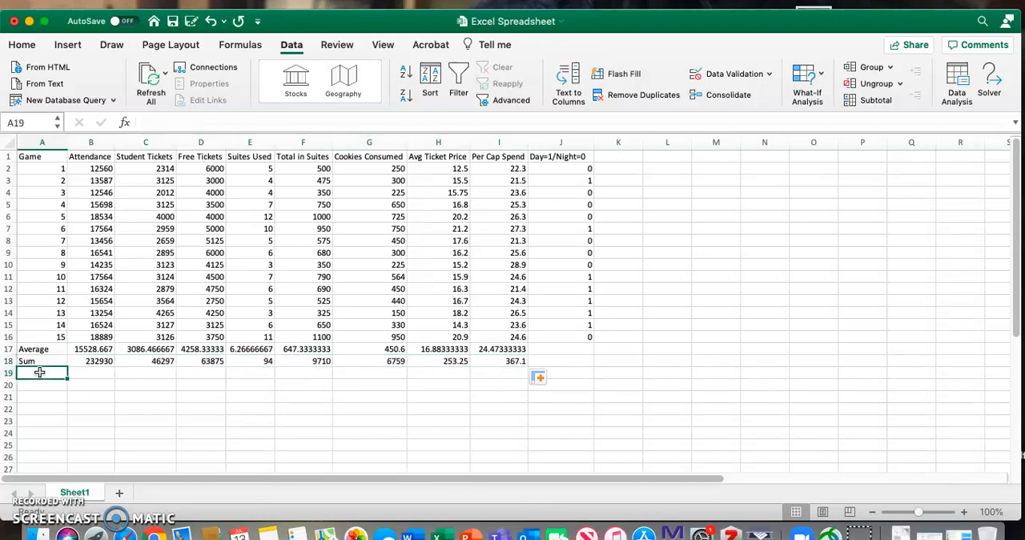
type("Median")
key("Tab")
type("=")
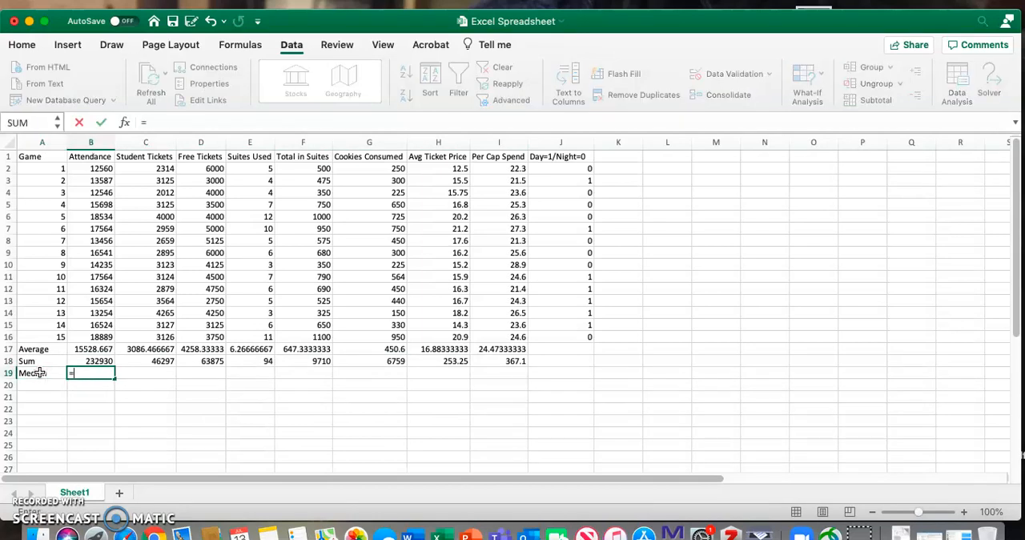
type("median(")
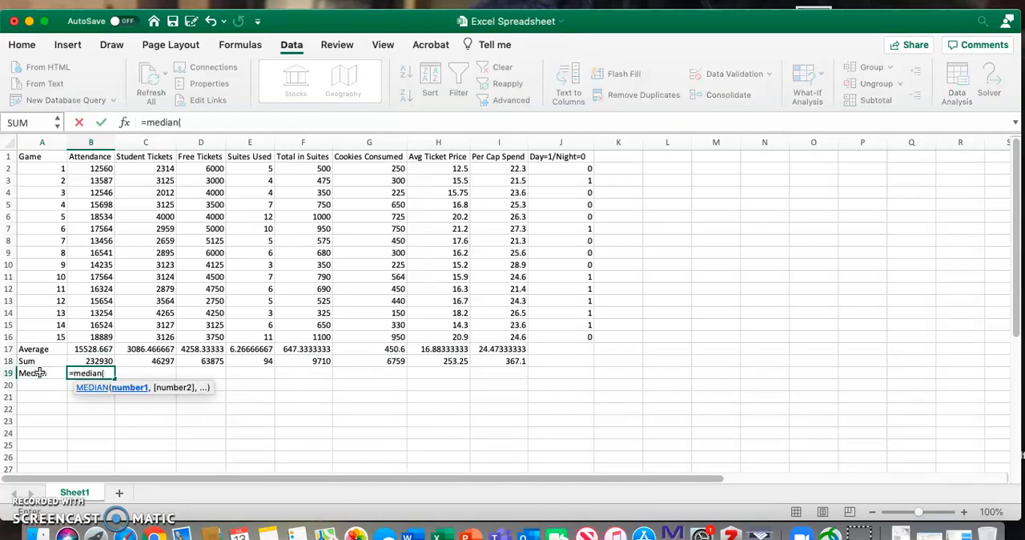
left_click_drag(102, 169, 112, 331)
key("Return")
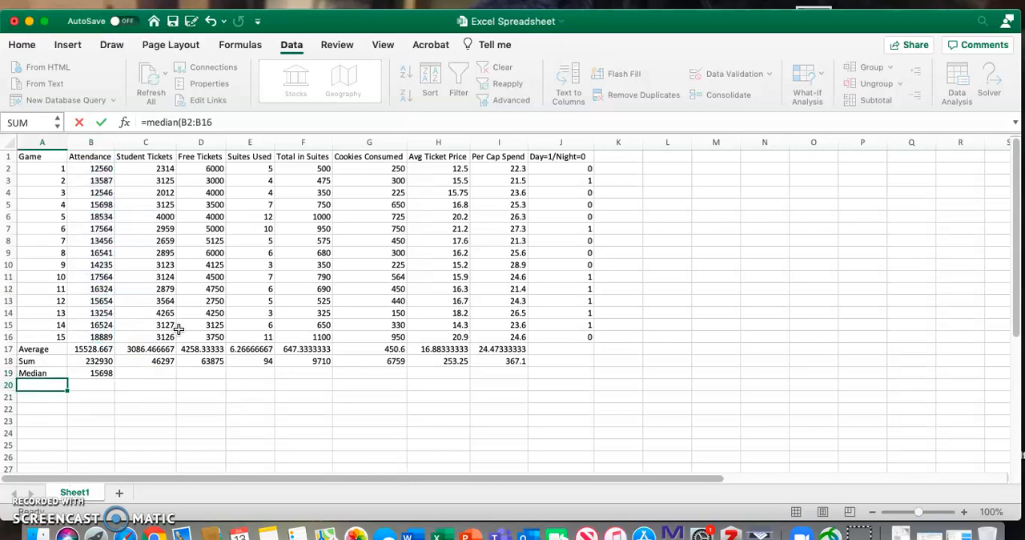
left_click(110, 375)
left_click_drag(110, 375, 521, 375)
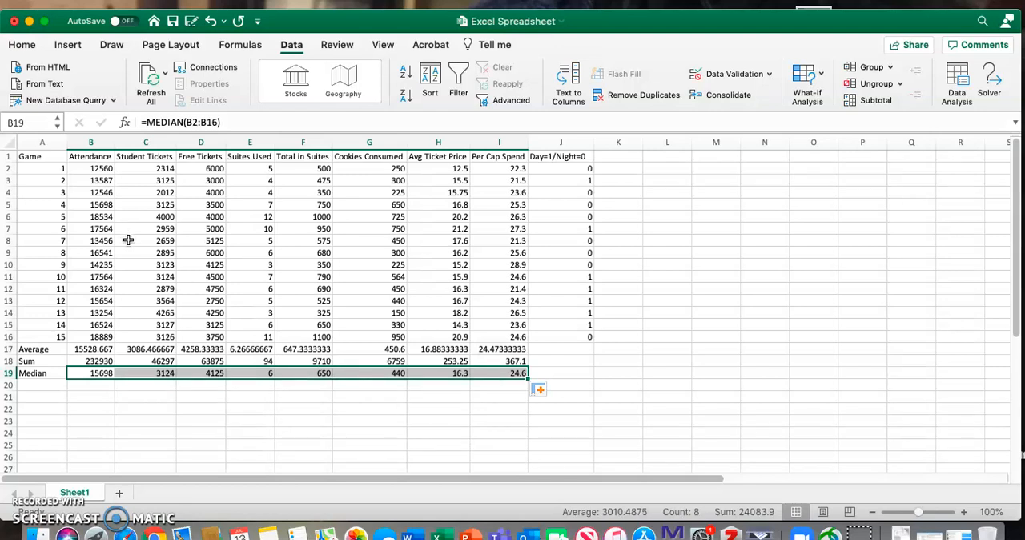
Step: Center the contents of all cells in the sheet horizontally
left_click(10, 141)
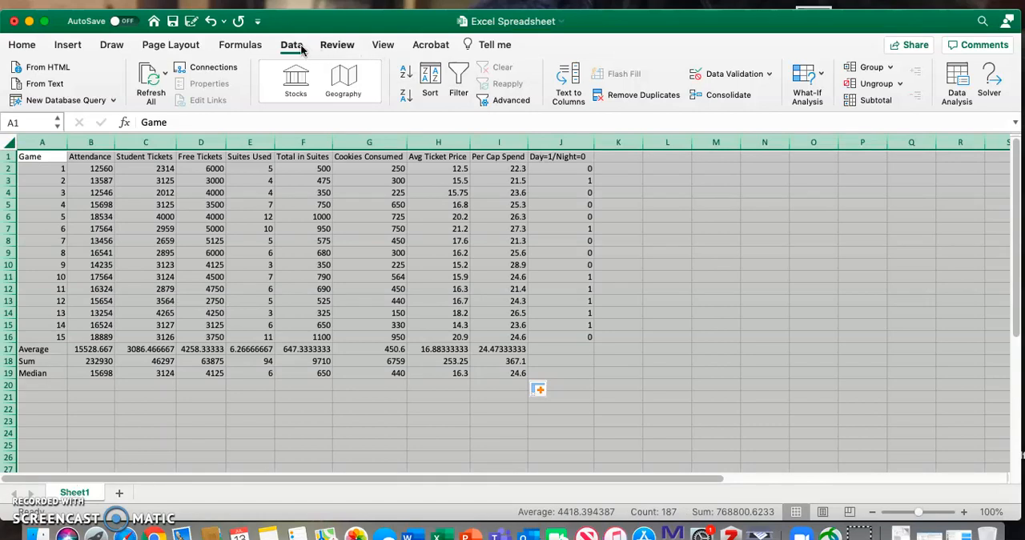
left_click(22, 44)
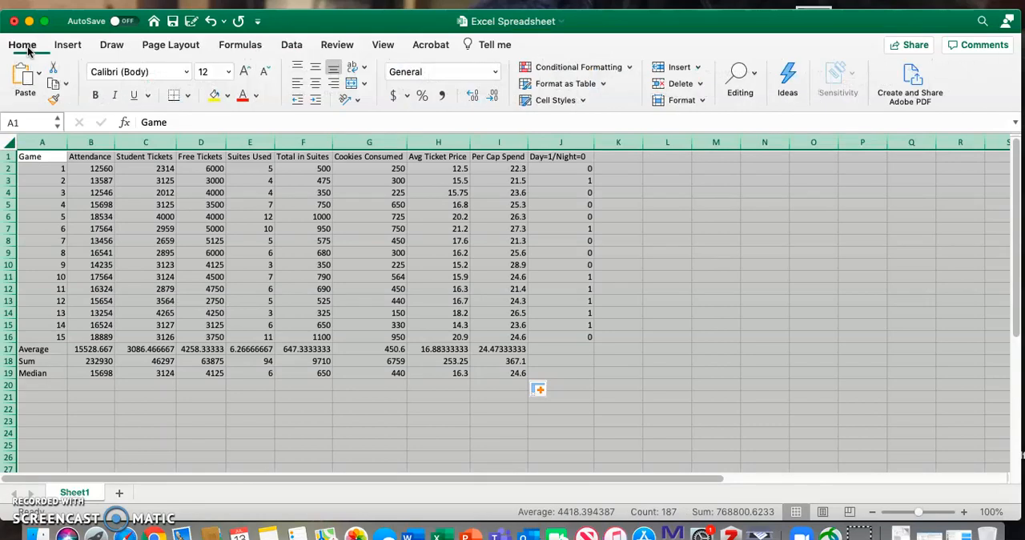
left_click(317, 83)
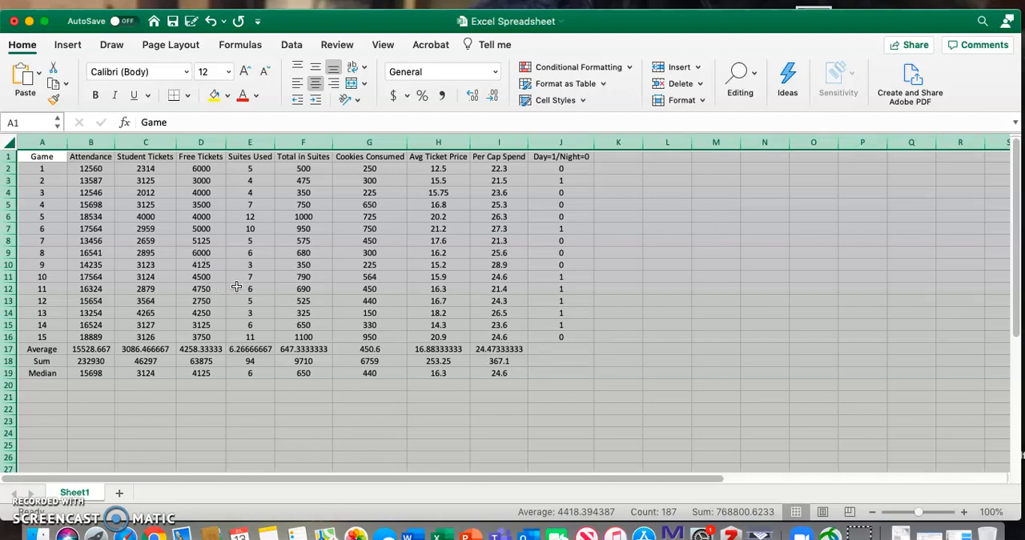
left_click(485, 336)
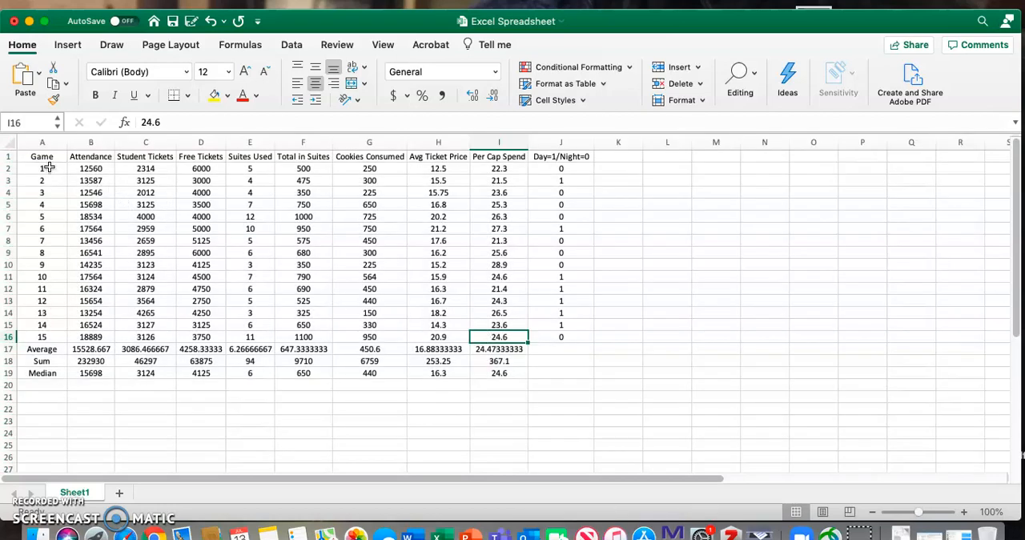
Step: Format cells A2 through J19 as Number with 0 decimal places
left_click_drag(25, 157, 145, 194)
left_click(150, 216)
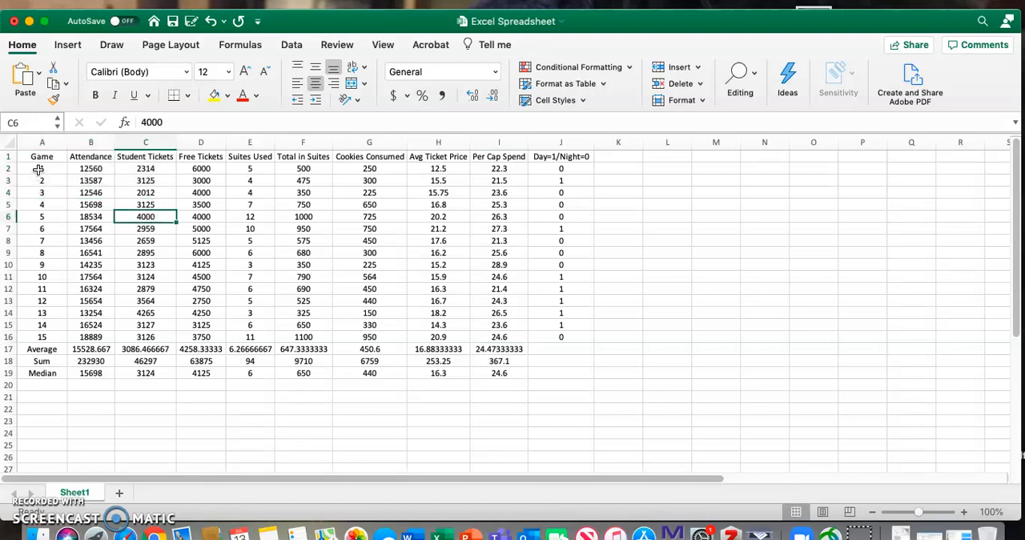
left_click_drag(38, 170, 550, 373)
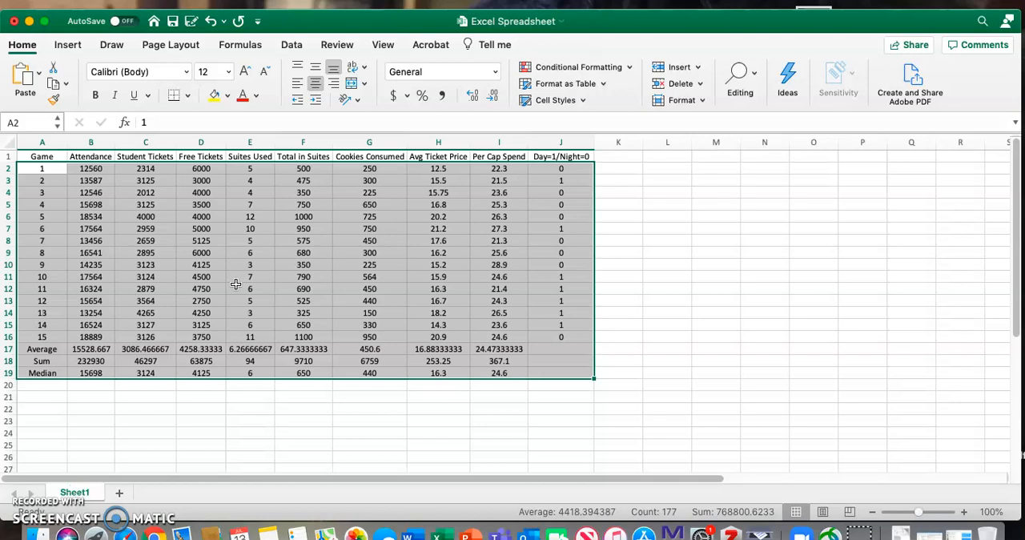
key("super+1")
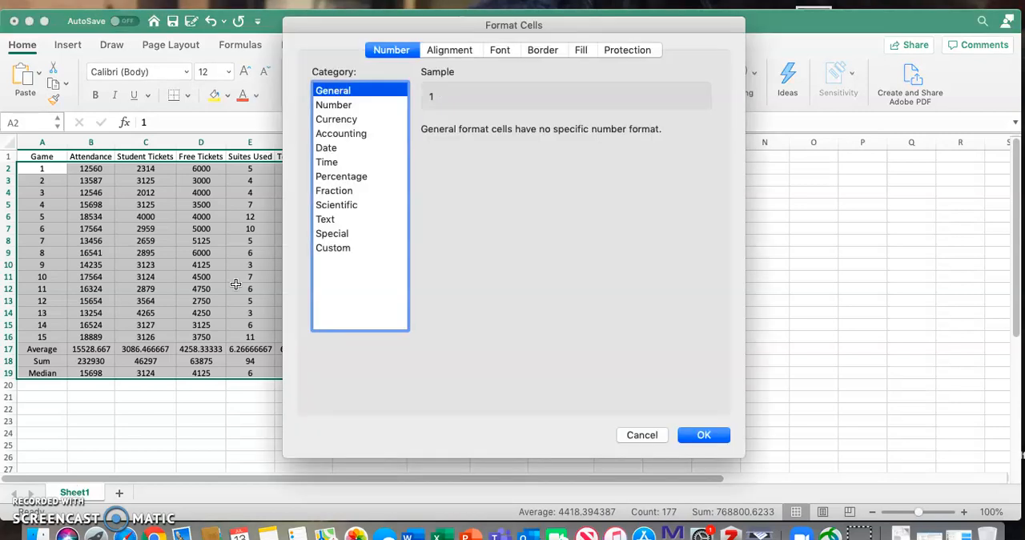
left_click(642, 435)
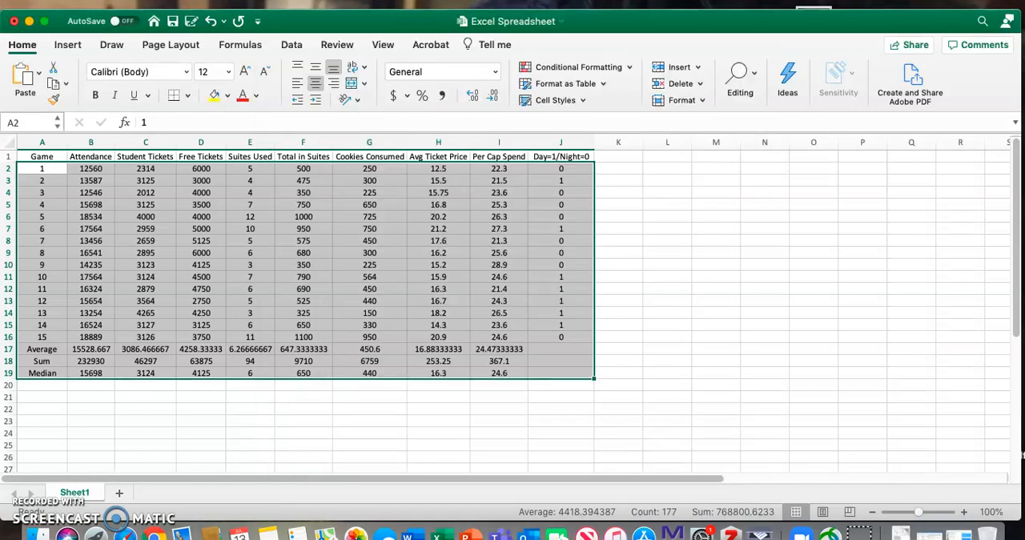
left_click(242, 0)
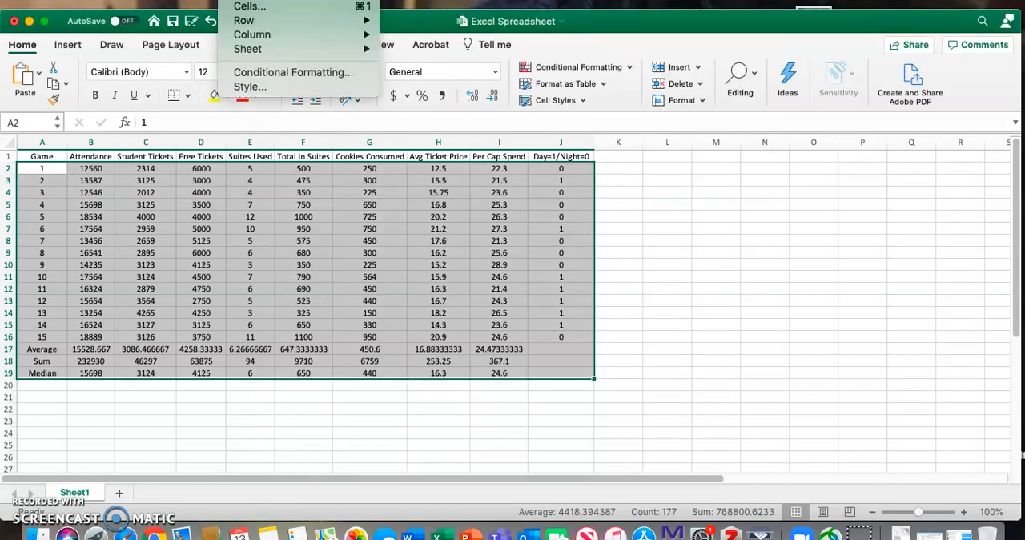
left_click(252, 7)
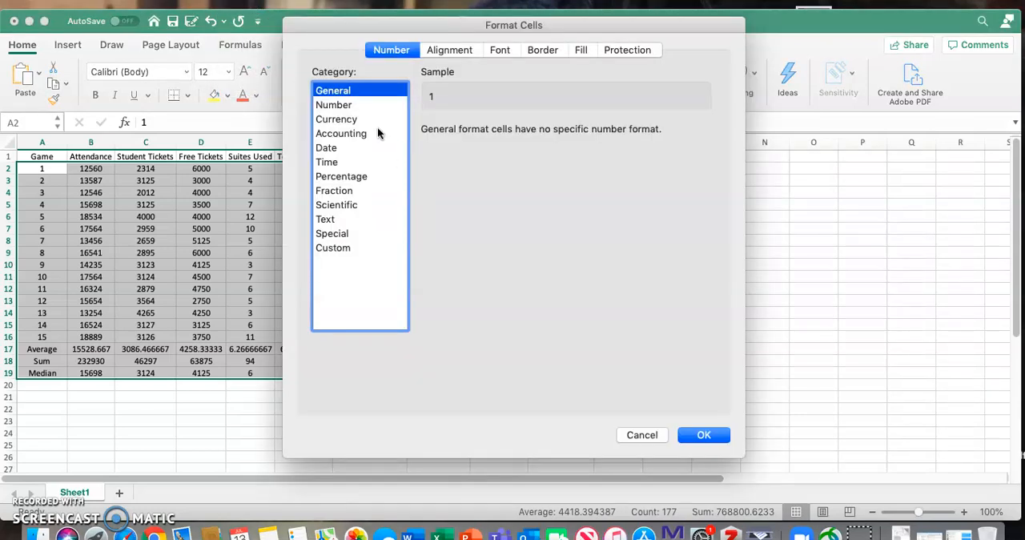
left_click(360, 107)
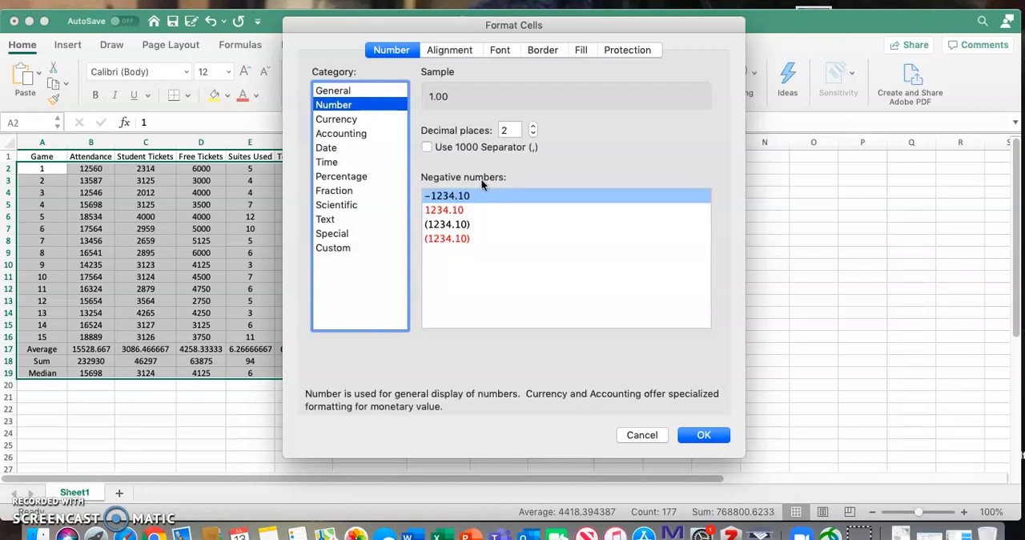
left_click(533, 134)
left_click(534, 135)
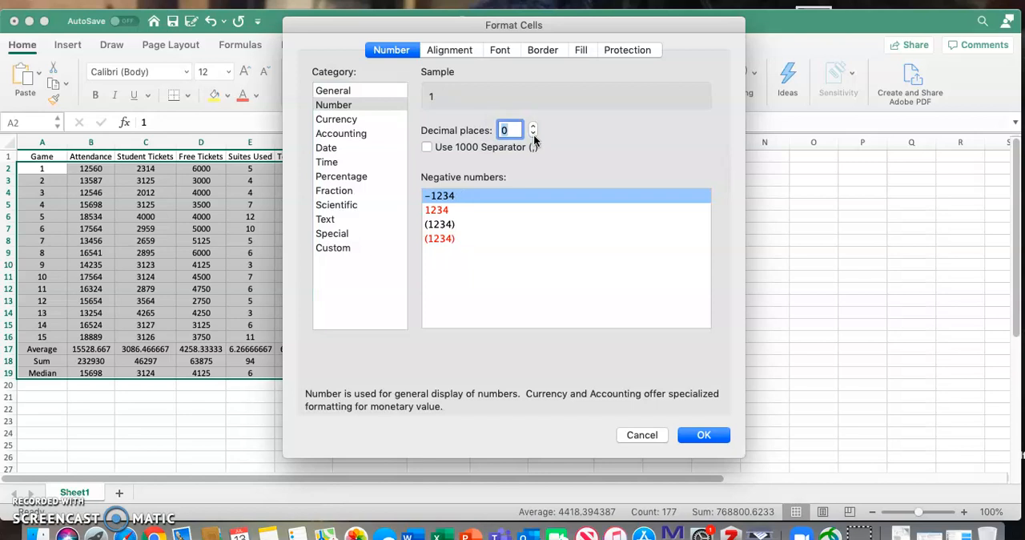
left_click(703, 436)
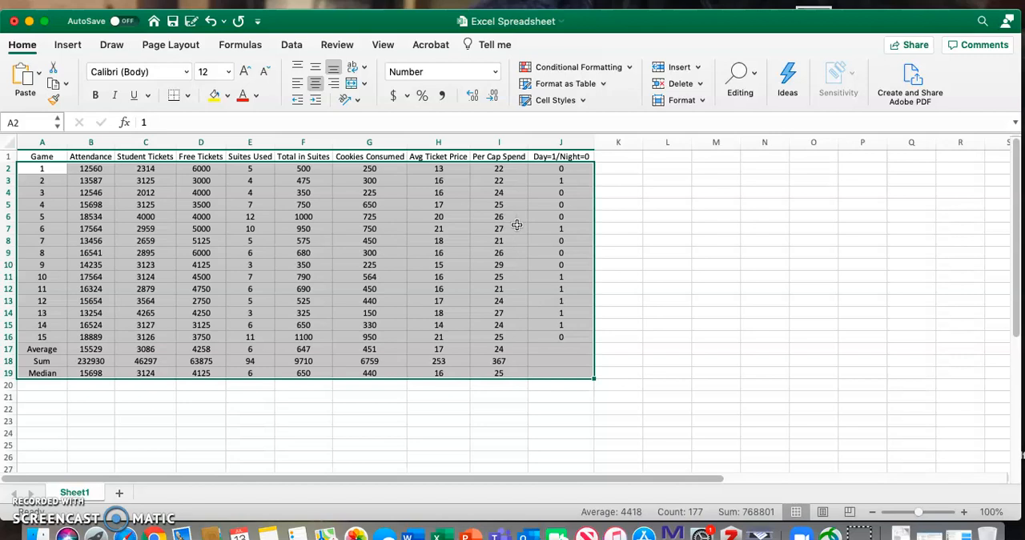
Step: Format the Avg Ticket Price values in H2 through H19 as Currency with the $ symbol and 2 decimal places
left_click(452, 172)
left_click_drag(453, 181, 458, 370)
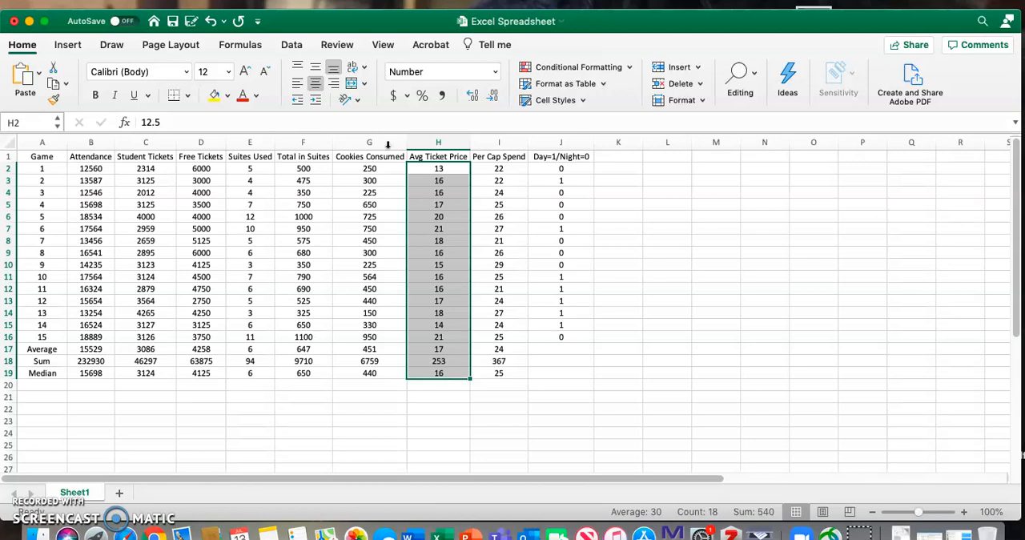
left_click(248, 0)
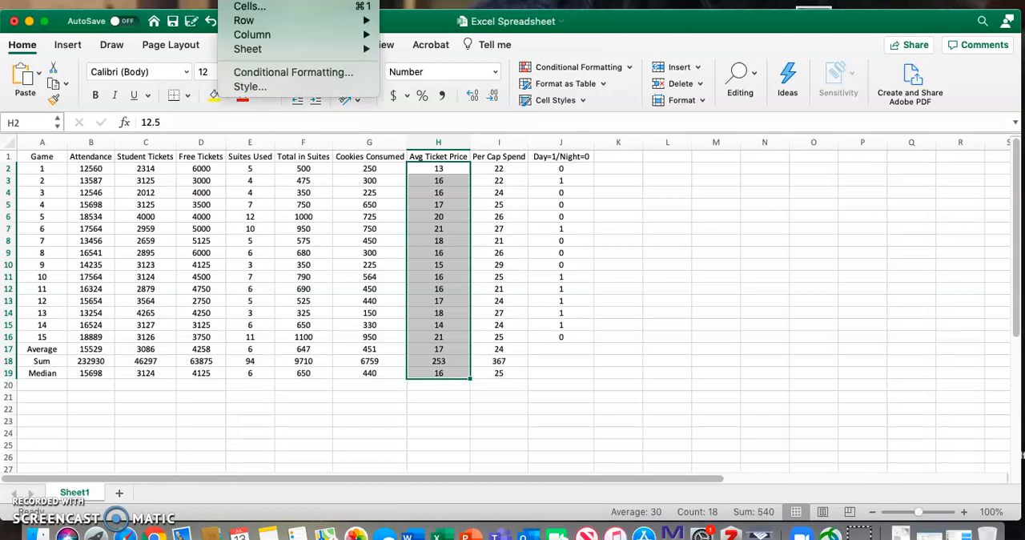
left_click(258, 8)
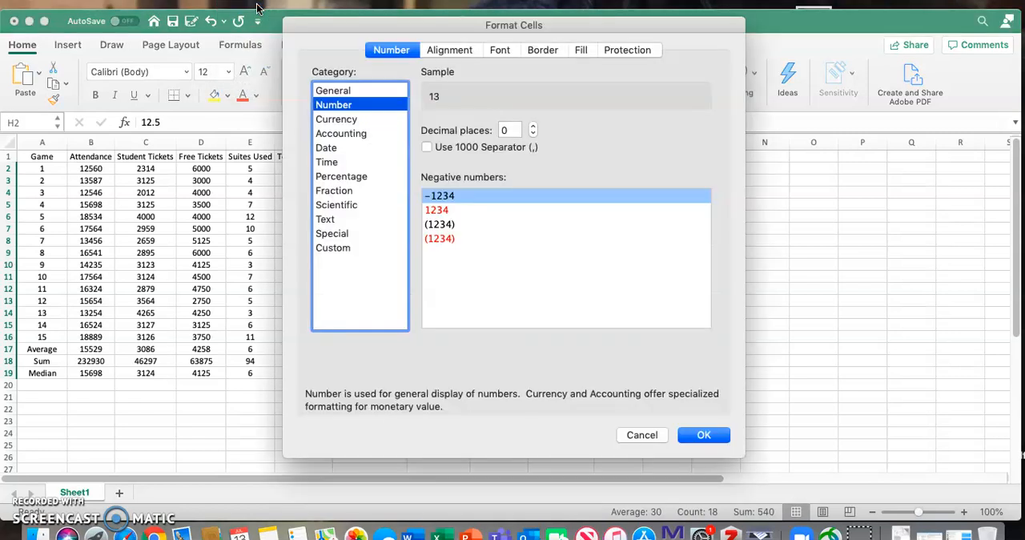
left_click(533, 126)
left_click(533, 126)
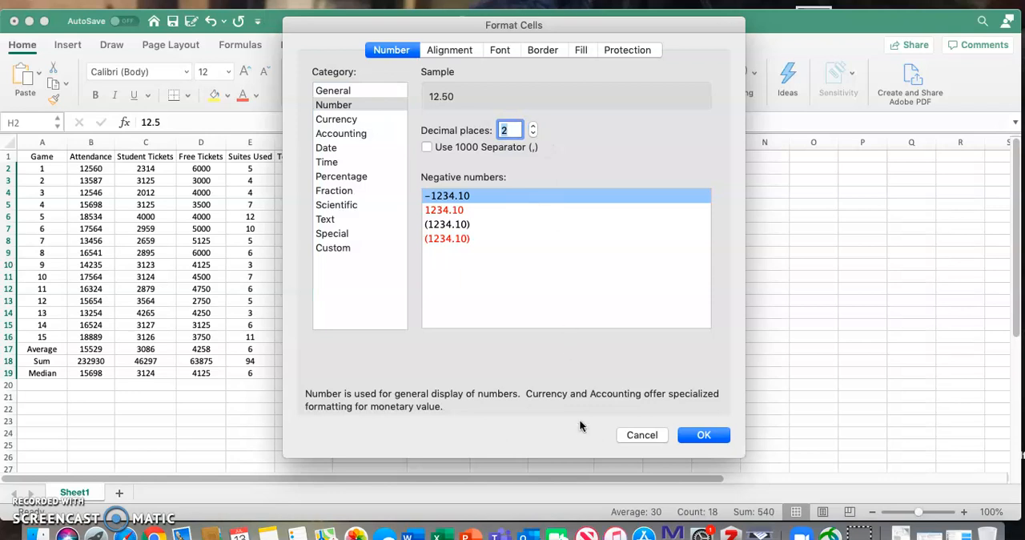
left_click(350, 124)
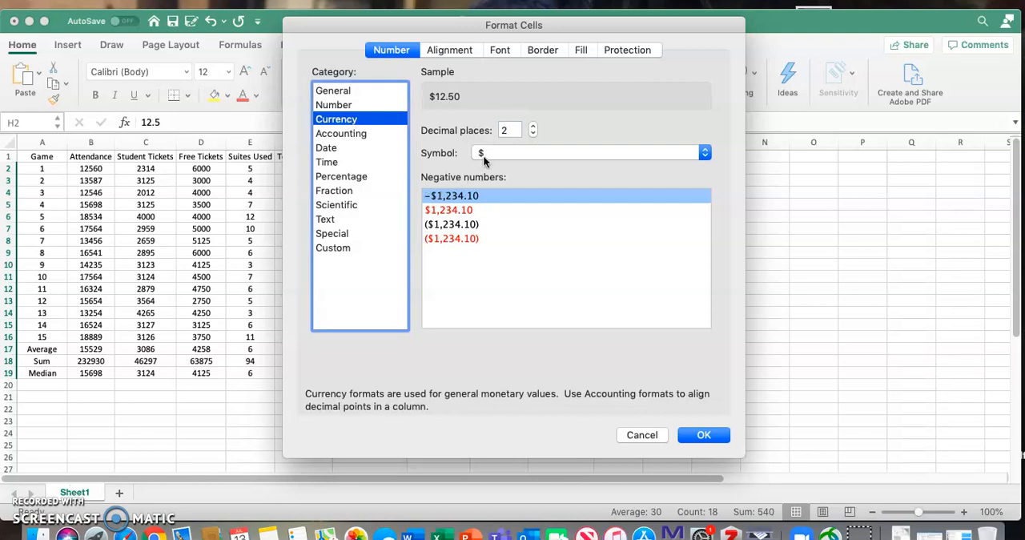
left_click(709, 435)
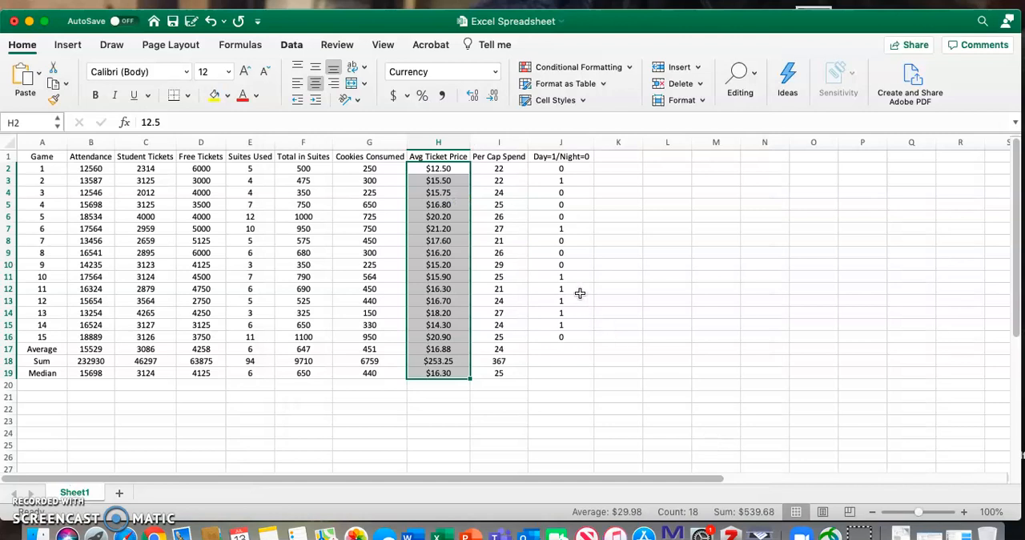
Step: Format the Per Cap Spend values in I2 through I19 as Currency with 2 decimal places
left_click_drag(511, 170, 510, 372)
left_click(242, 0)
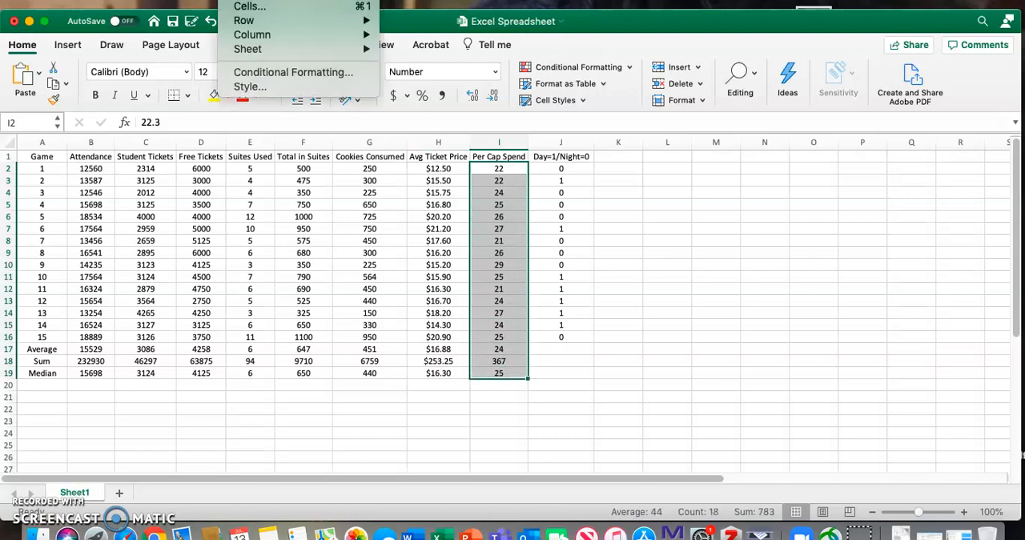
left_click(256, 10)
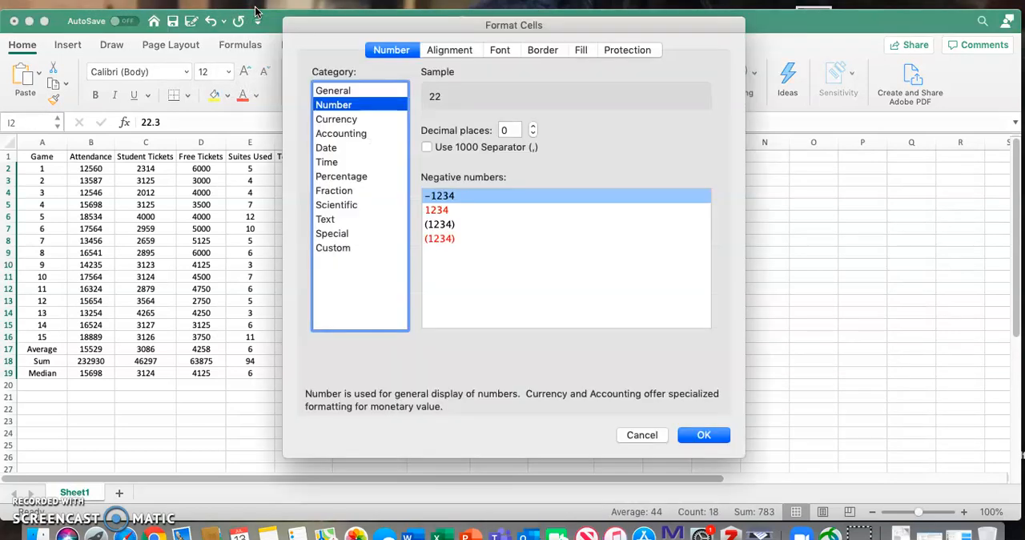
left_click(532, 127)
left_click(532, 127)
left_click(363, 120)
left_click(695, 437)
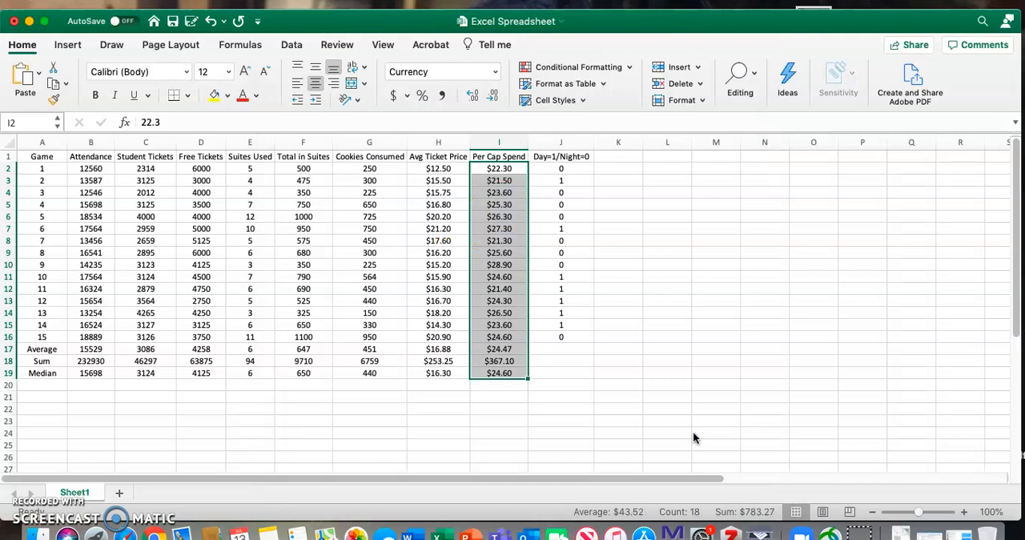
left_click(563, 374)
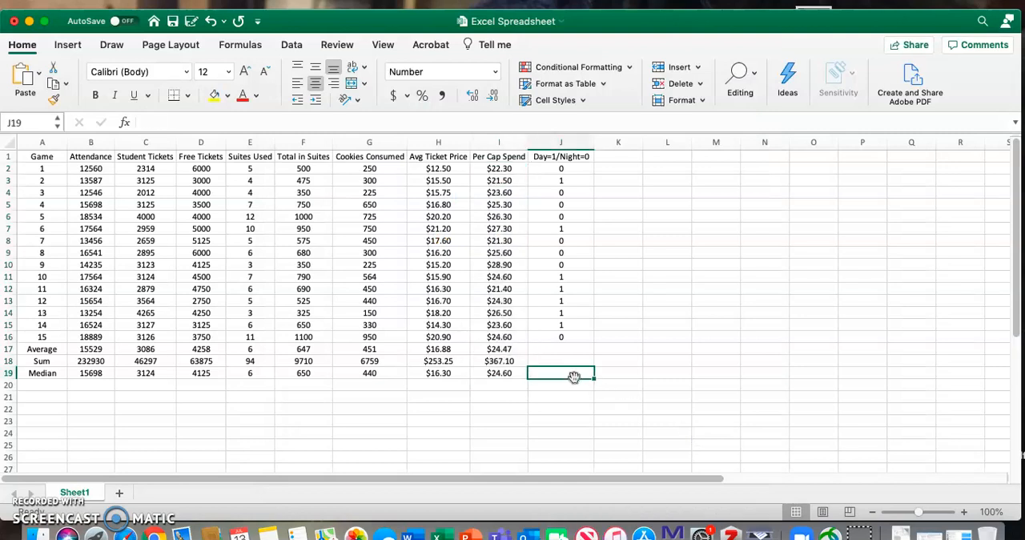